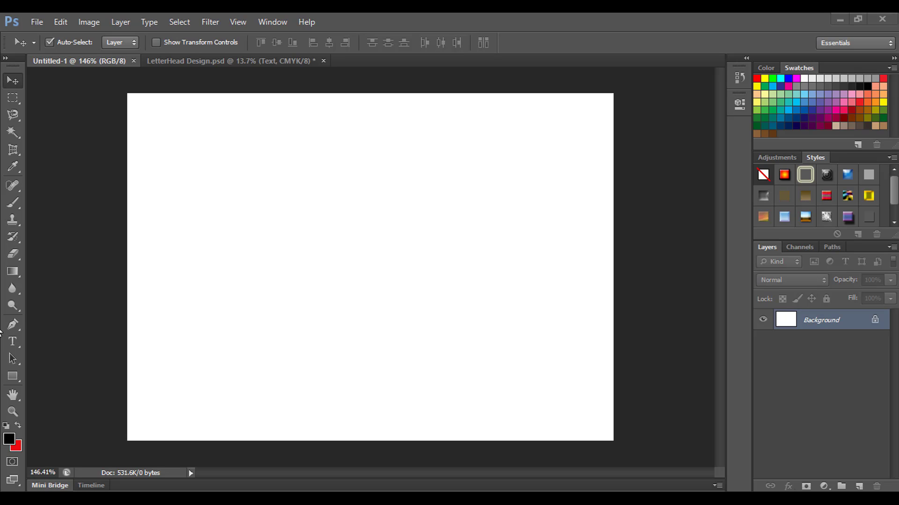
Step: Type the heading 'Tareq Academy' near the top of the canvas
left_click(14, 341)
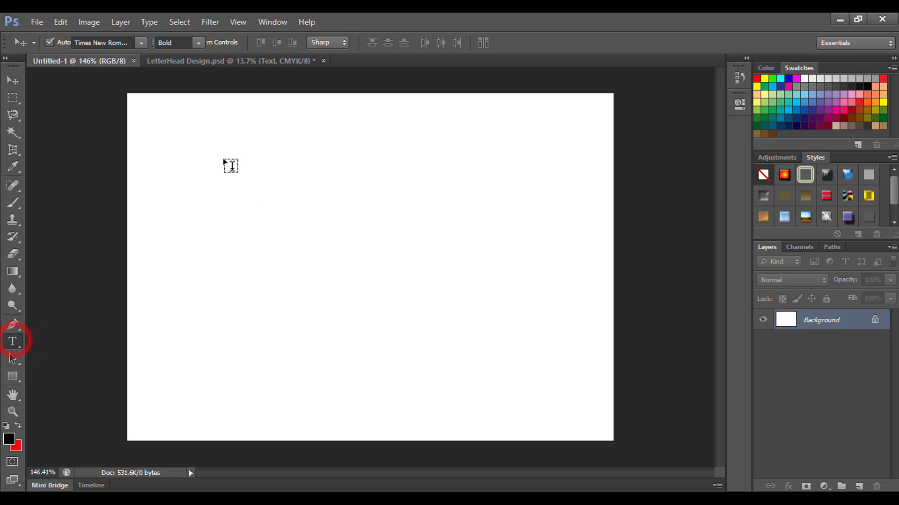
left_click(206, 157)
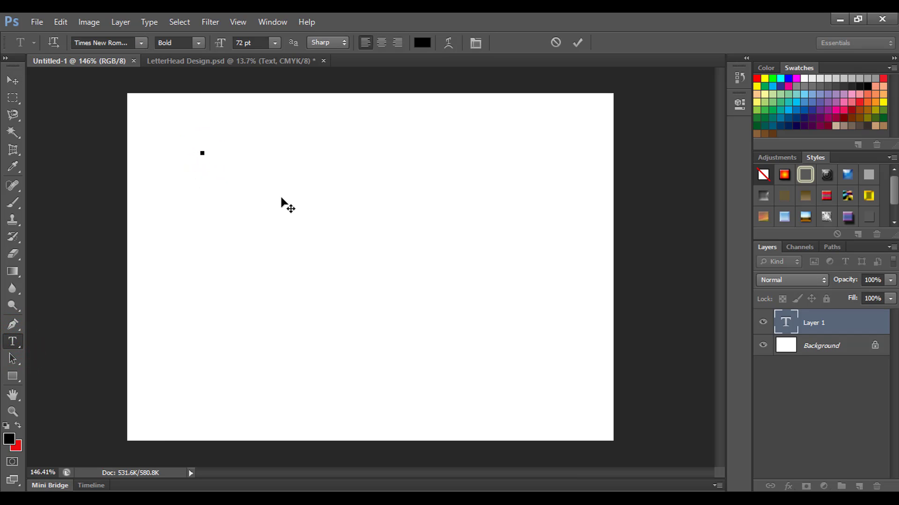
type("Tareq A")
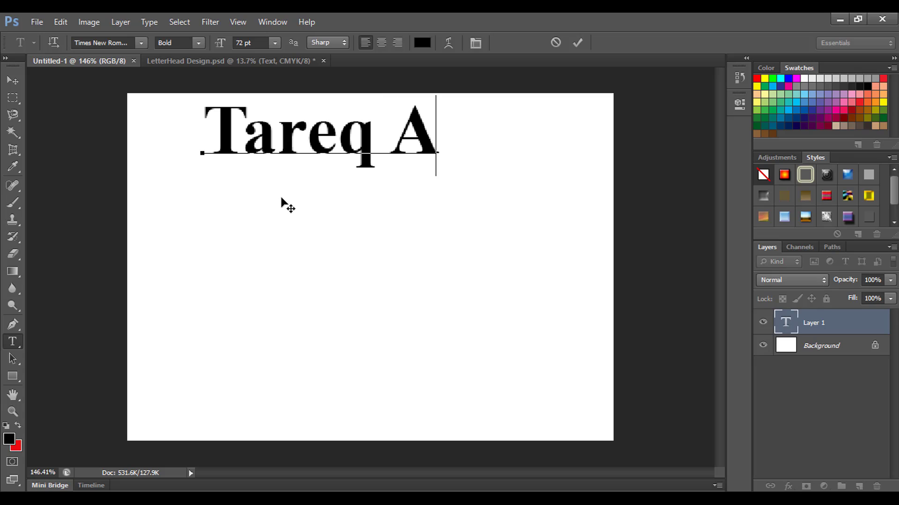
type("cadem")
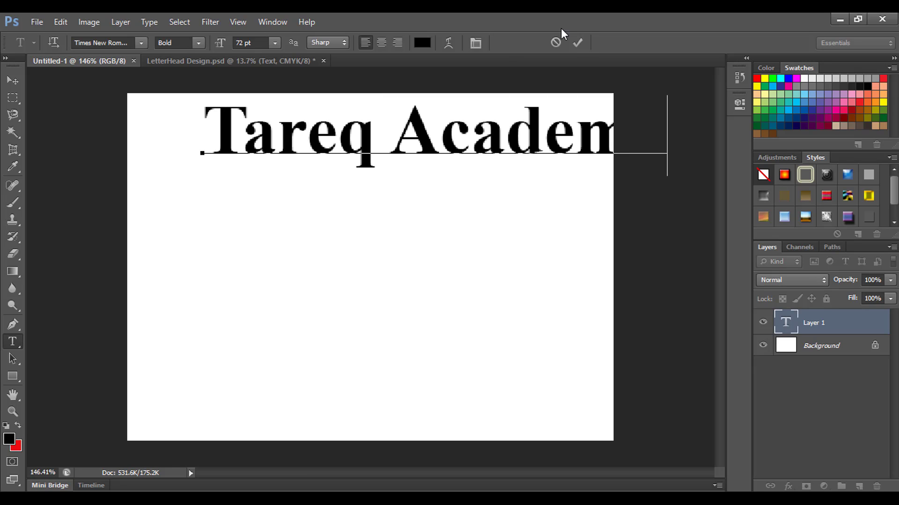
left_click(578, 43)
Step: Move the Tareq Academy heading slightly left and down into place
left_click(13, 81)
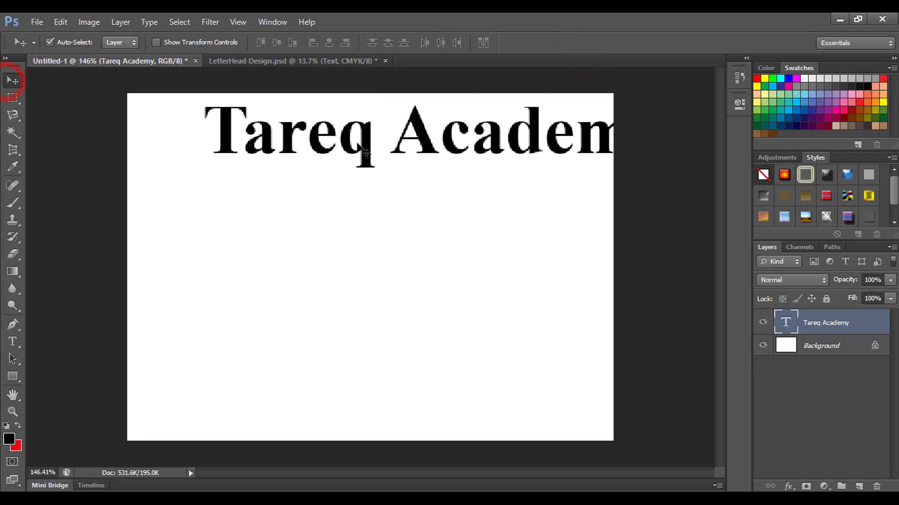
mouse_move(366, 151)
left_mouse_down()
mouse_move(321, 188)
mouse_move(308, 172)
left_mouse_up()
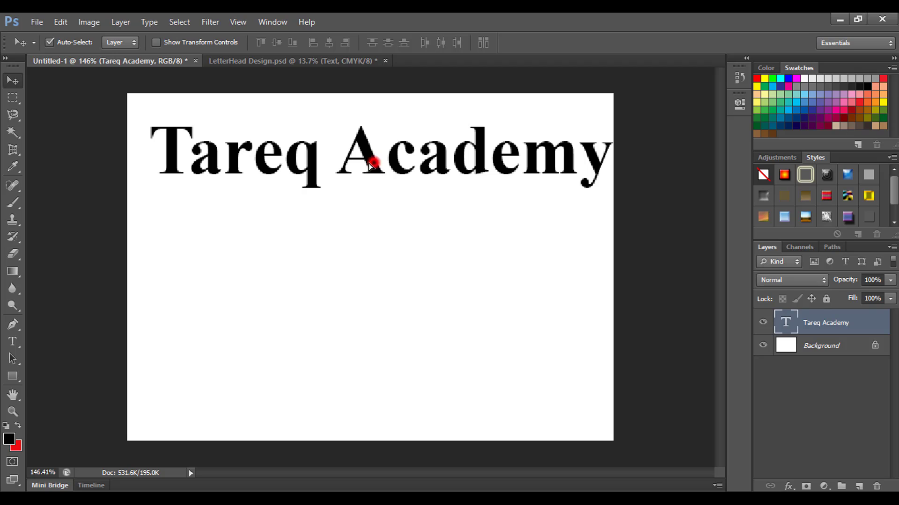
left_click_drag(373, 161, 364, 162)
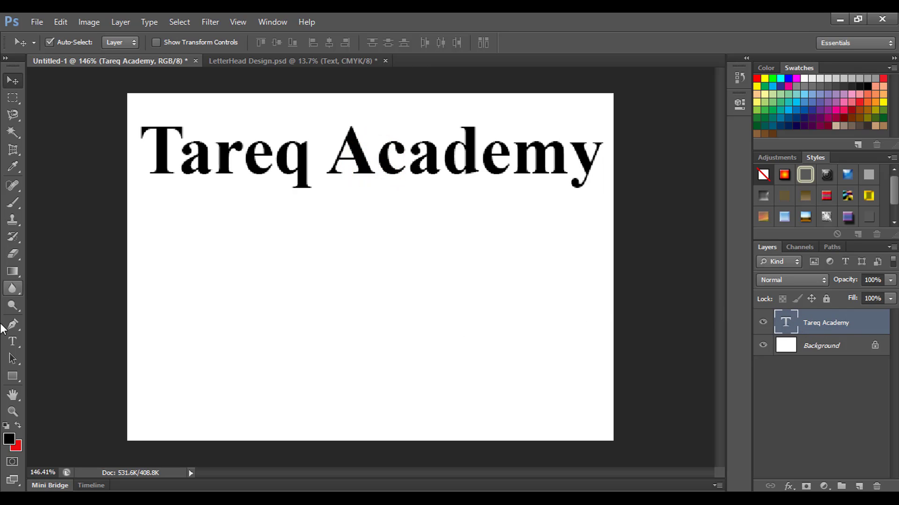
Step: Draw a black rectangle band spanning the canvas width below the heading
left_click(12, 376)
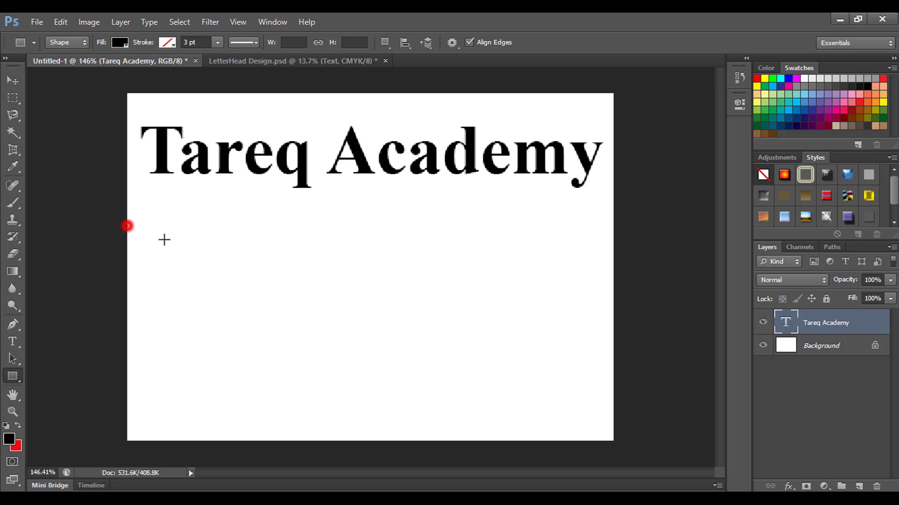
left_click_drag(128, 226, 613, 267)
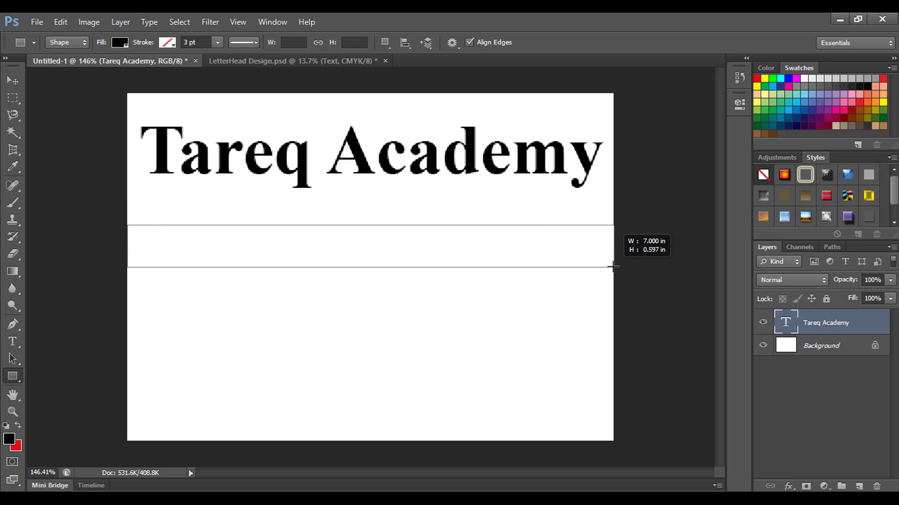
left_click_drag(613, 268, 612, 268)
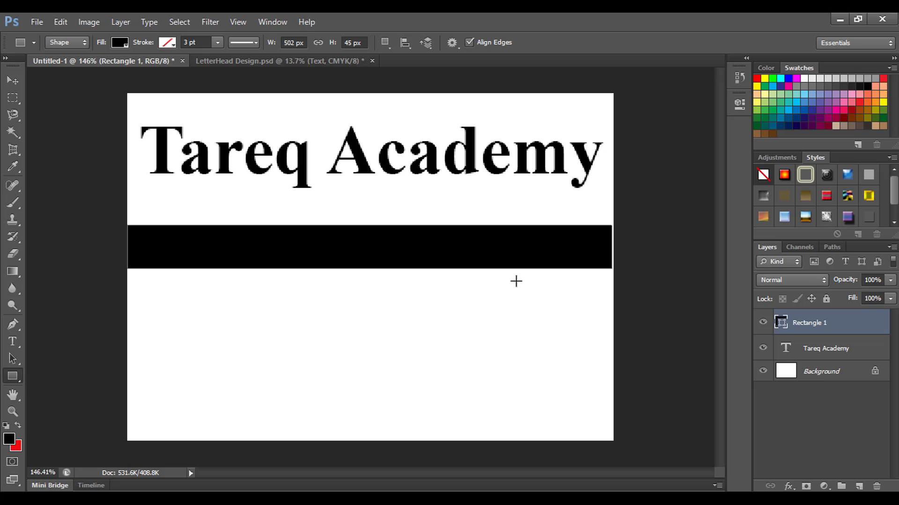
left_click(19, 81)
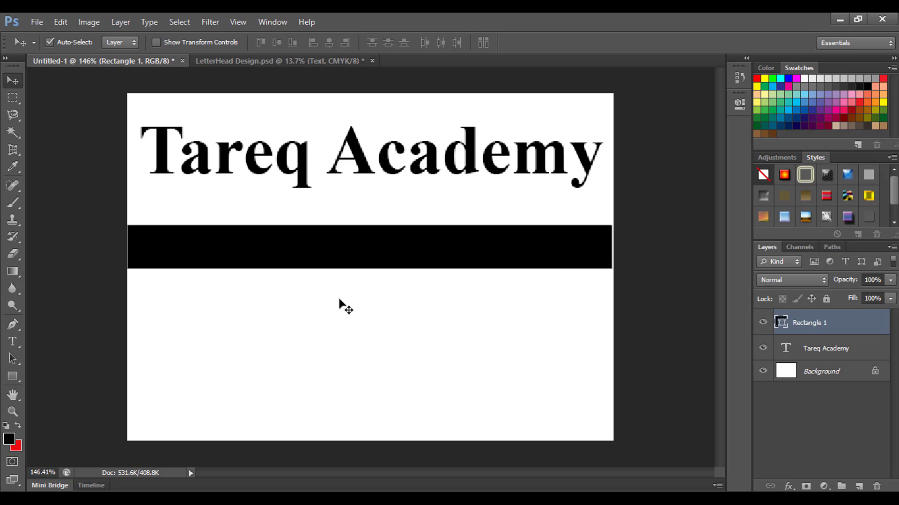
Step: Add 'Computer Training' text below the band and nudge both text lines
left_click(11, 341)
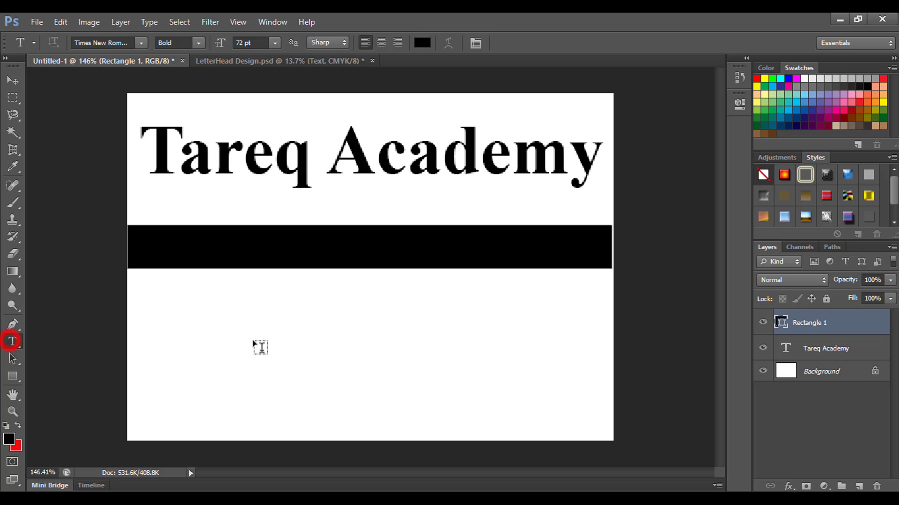
left_click(222, 317)
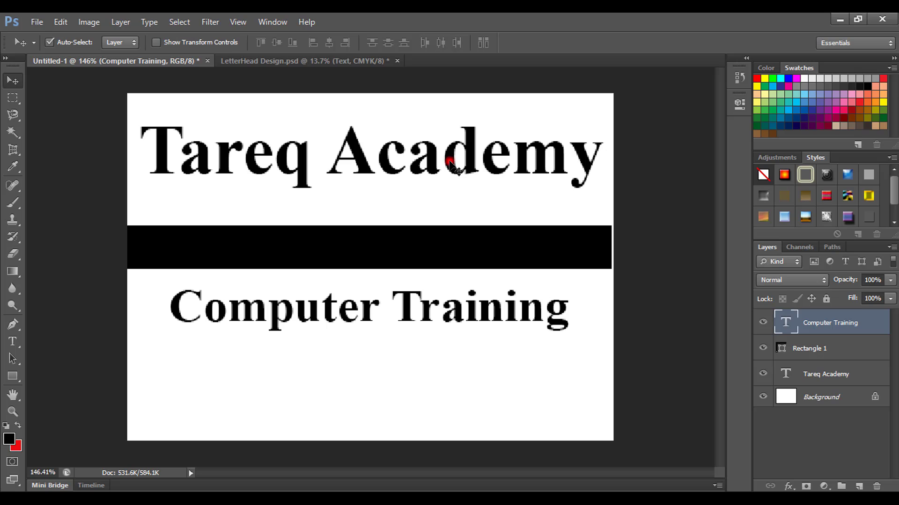
left_click_drag(449, 163, 451, 160)
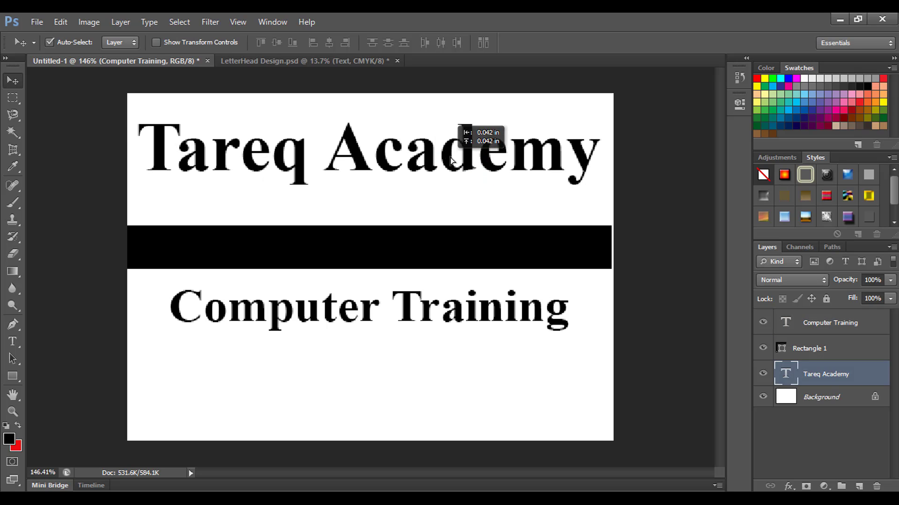
left_click_drag(451, 161, 451, 162)
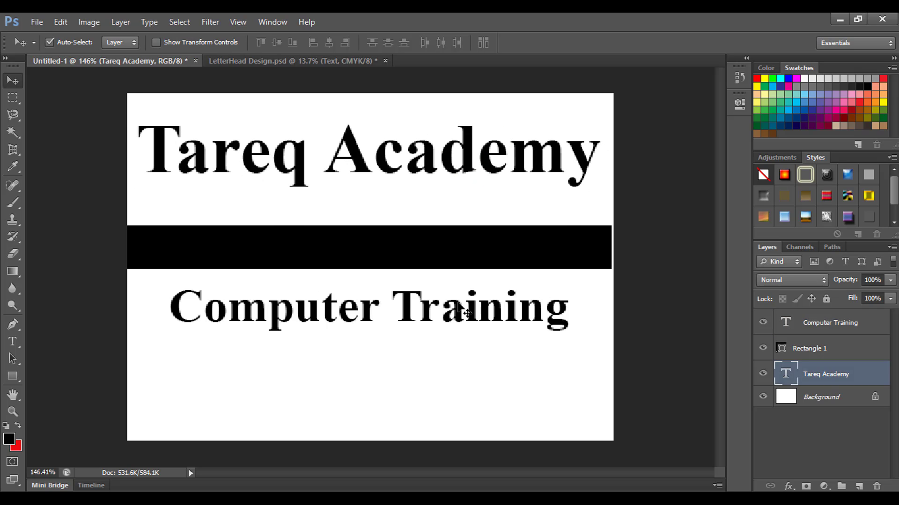
left_click_drag(470, 322, 452, 319)
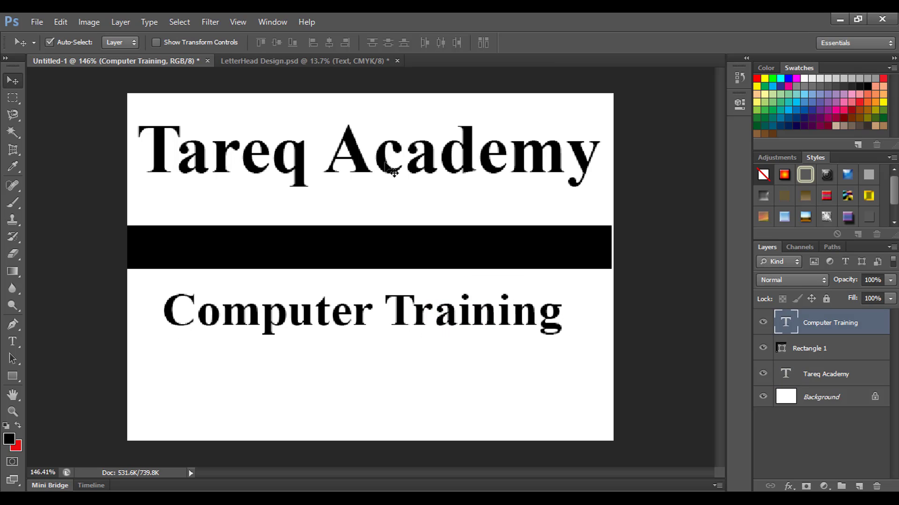
Step: Recenter the Tareq Academy heading above the band
left_click_drag(393, 172, 390, 168)
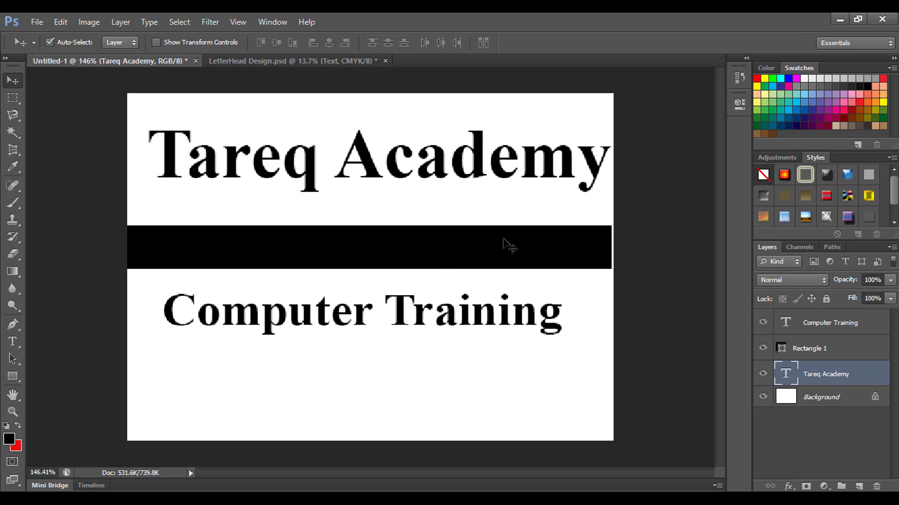
left_click_drag(472, 176, 461, 182)
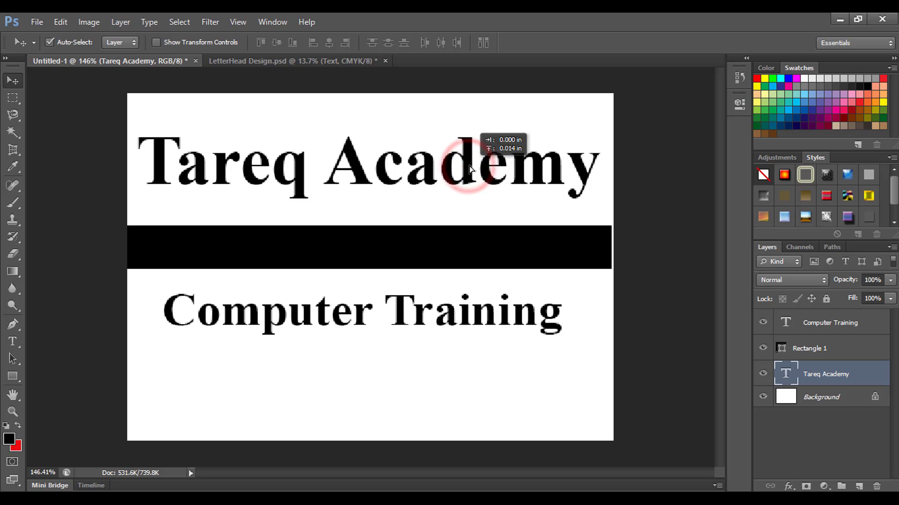
left_click_drag(475, 175, 474, 173)
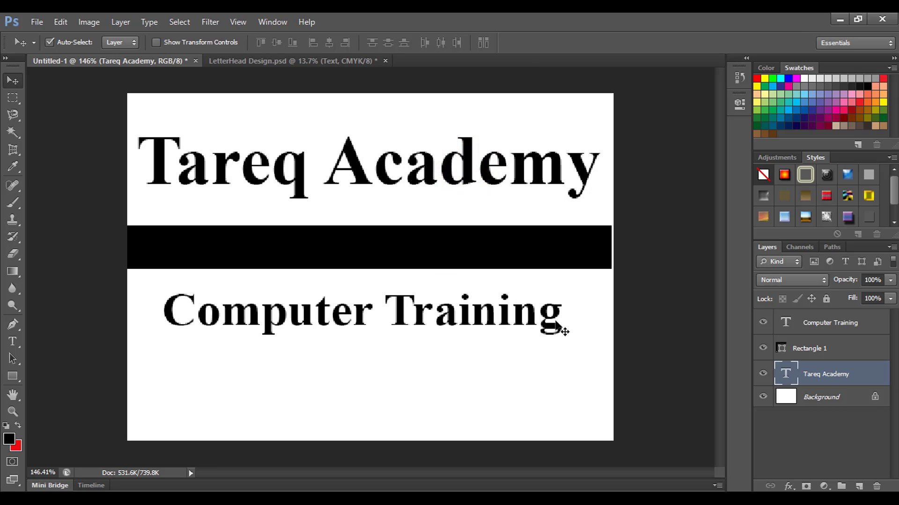
Step: Select the Computer Training and Tareq Academy layers together and link them
left_click(827, 323)
left_click(836, 374)
left_click(828, 323)
left_click(823, 375)
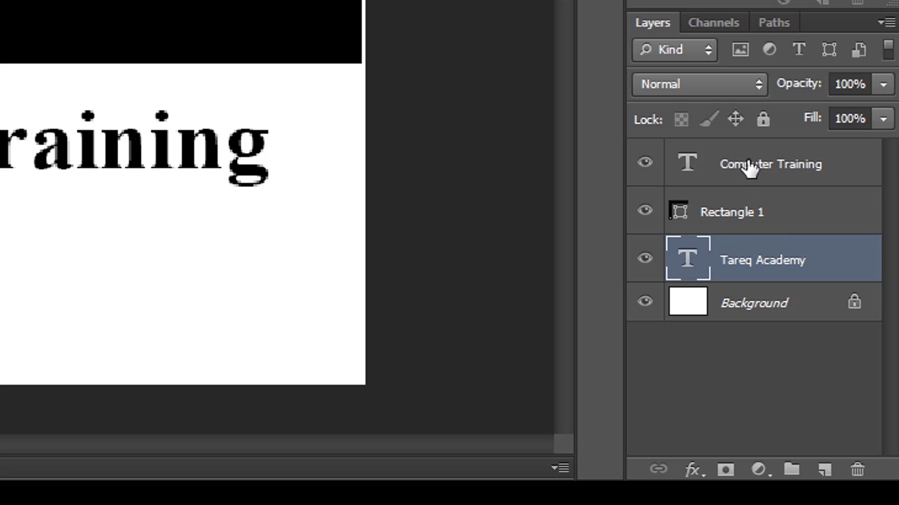
left_click(748, 164, "ctrl")
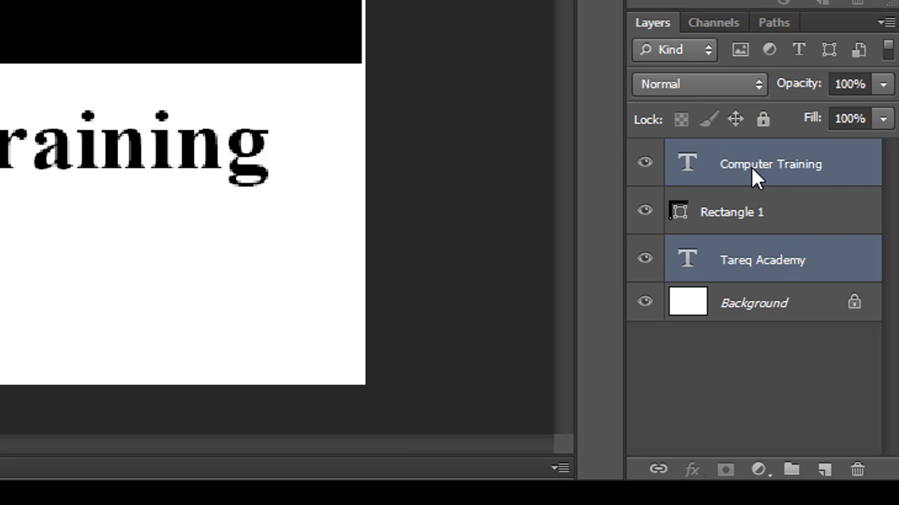
left_click(738, 164)
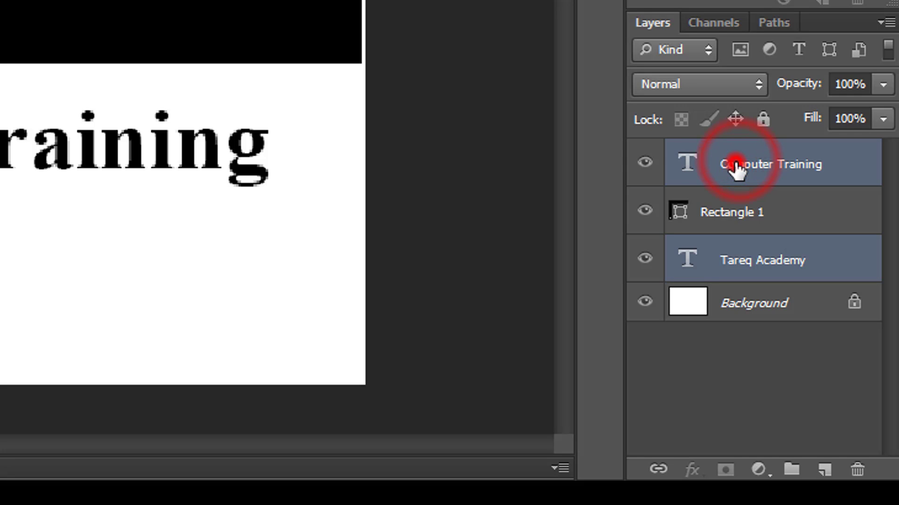
left_click(748, 265, "ctrl")
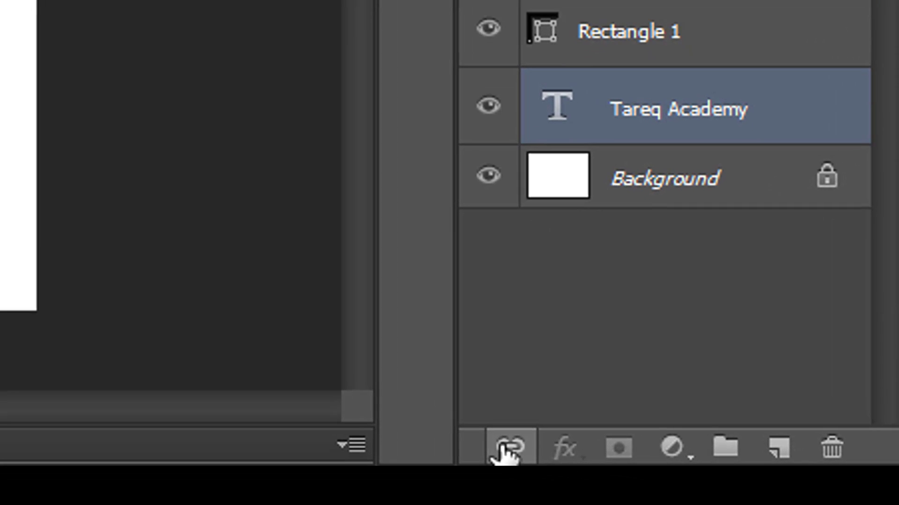
left_click(508, 449)
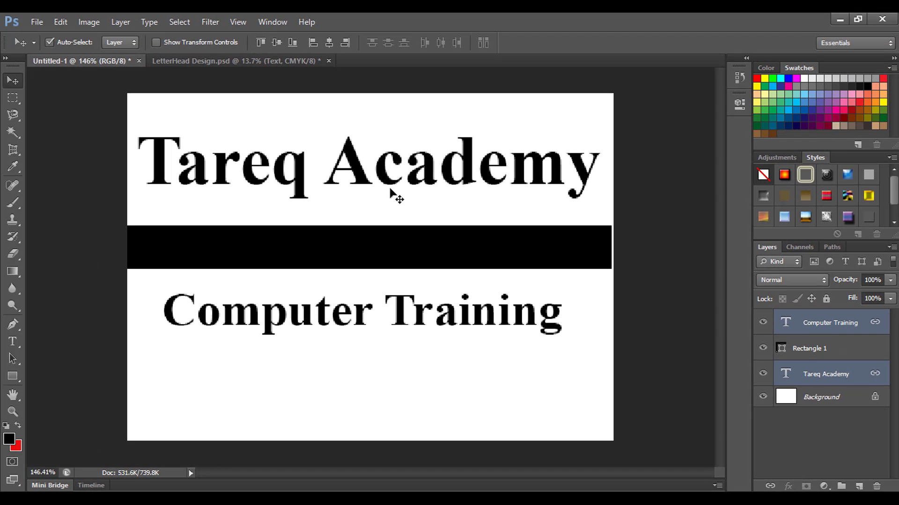
Step: Drag the linked text lines together slightly right, then switch to LetterHead Design.psd
left_click_drag(363, 177, 365, 169)
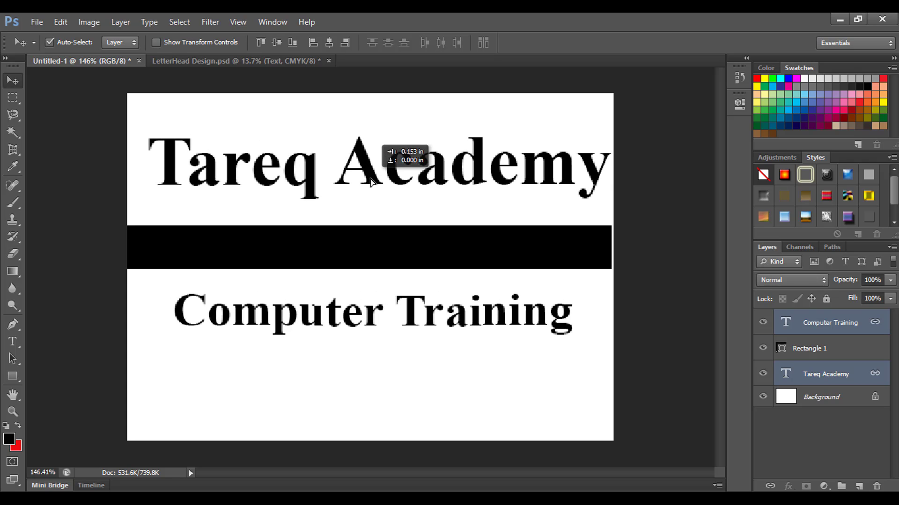
left_click_drag(364, 169, 368, 182)
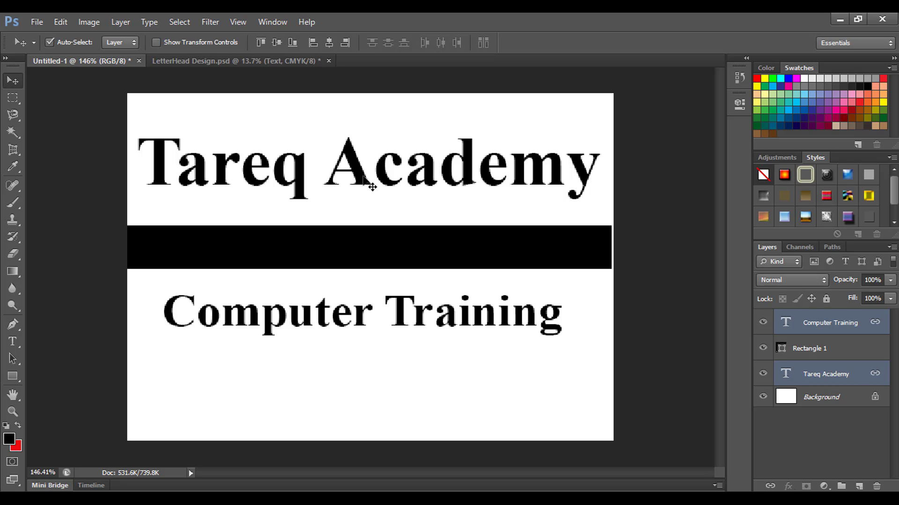
left_click_drag(368, 179, 370, 182)
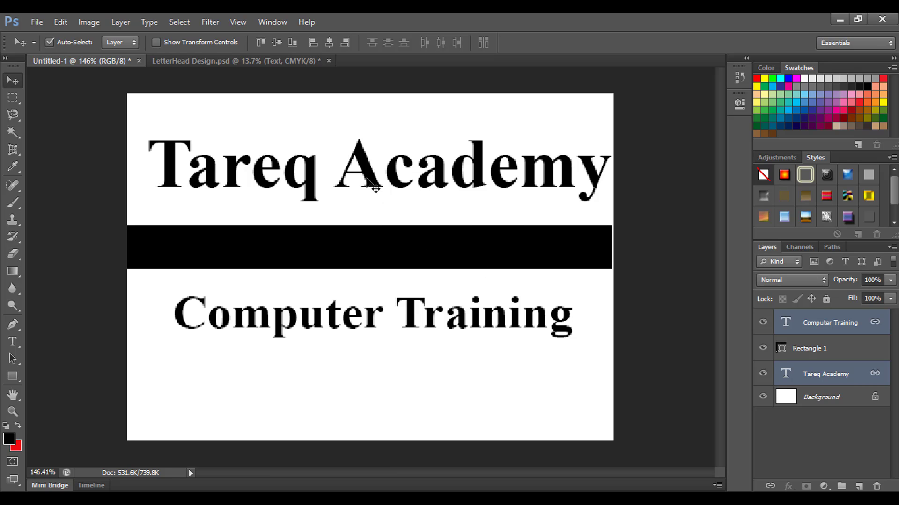
left_click_drag(368, 179, 385, 182)
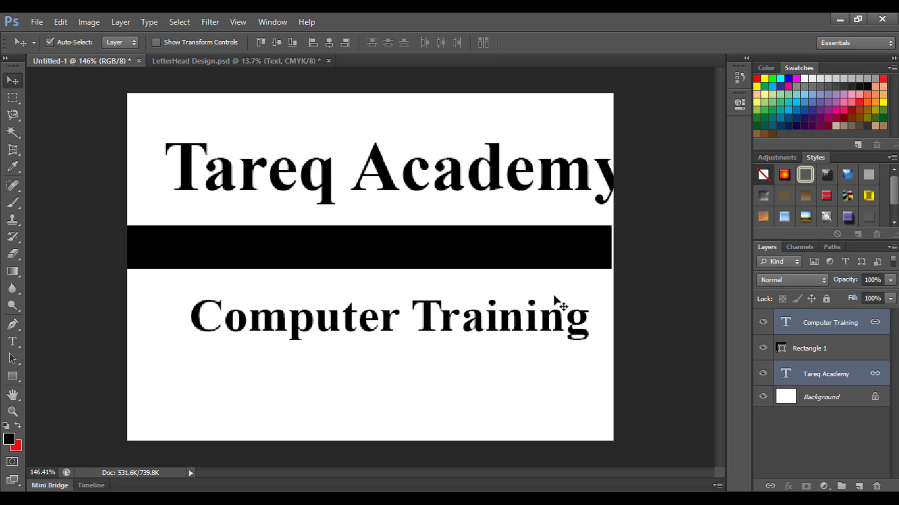
left_click_drag(398, 188, 382, 187)
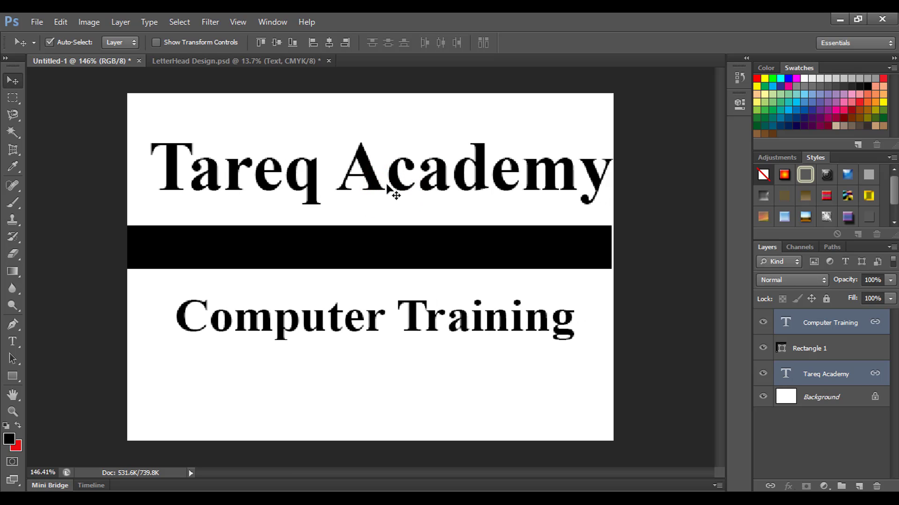
left_click(234, 60)
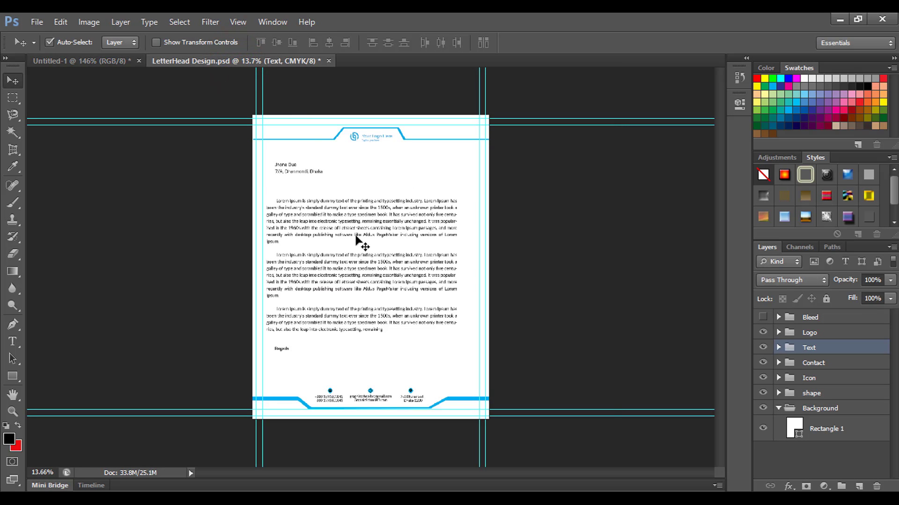
left_click_drag(290, 171, 310, 183)
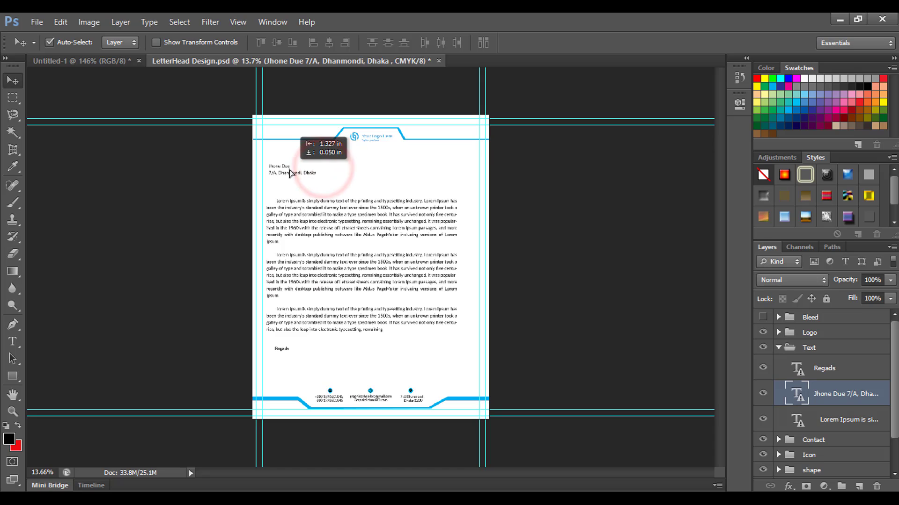
left_click_drag(310, 183, 283, 174)
mouse_move(315, 220)
left_mouse_down()
mouse_move(364, 220)
mouse_move(377, 231)
mouse_move(365, 228)
left_mouse_up()
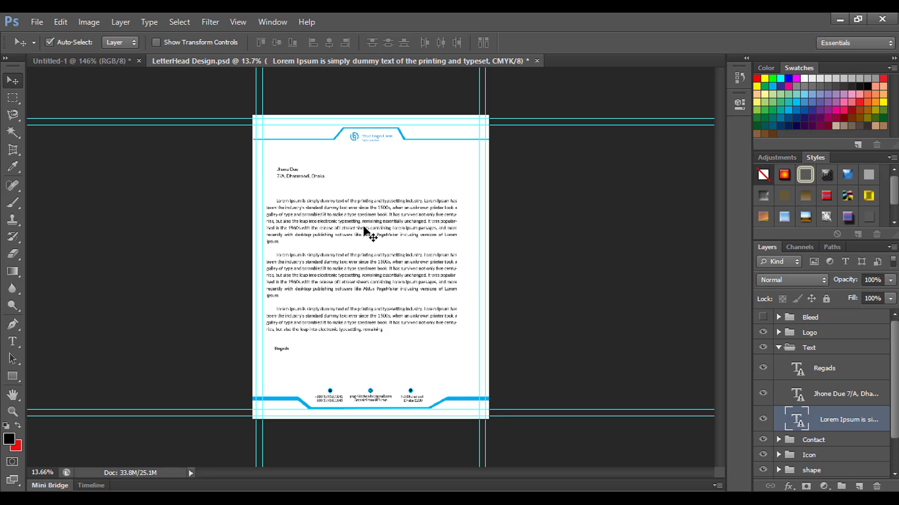
key("alt+]")
key("alt+]")
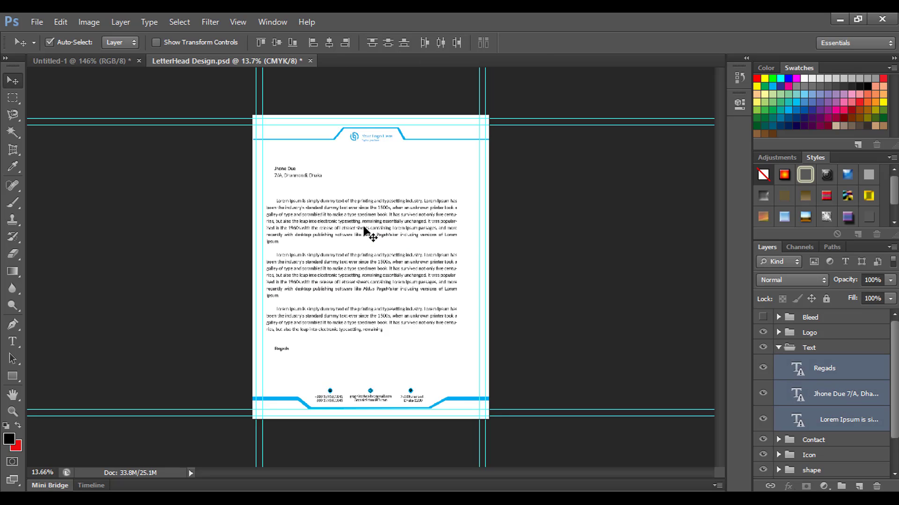
key("alt+.")
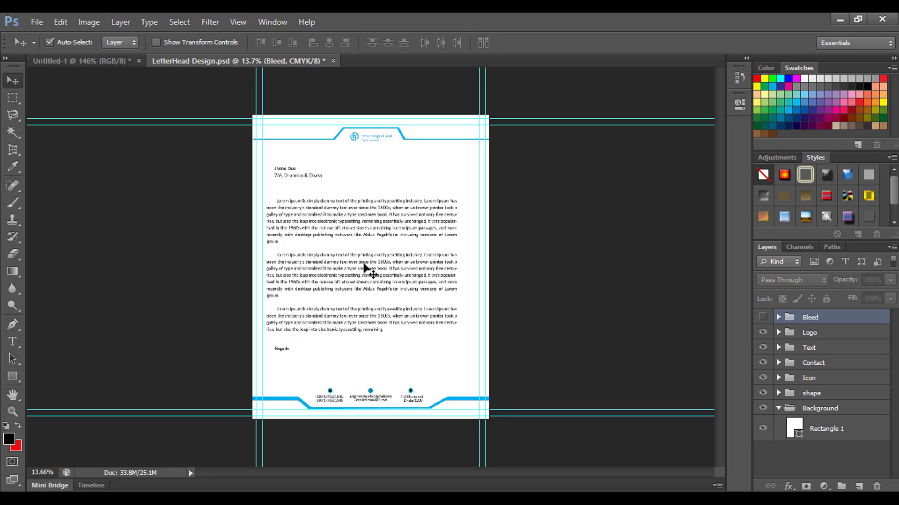
Step: In the Text group, link the Regads, address and Lorem Ipsum layers
left_click(778, 347)
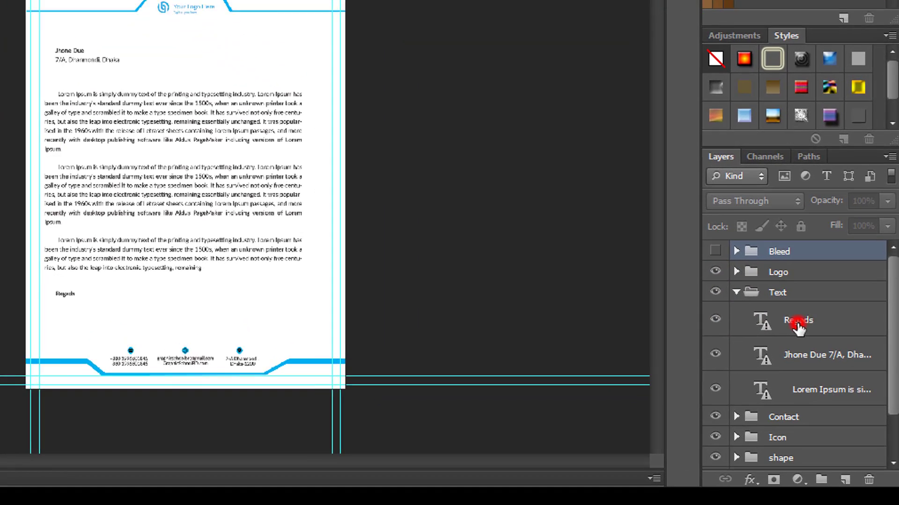
left_click(798, 325)
left_click(792, 356, "ctrl")
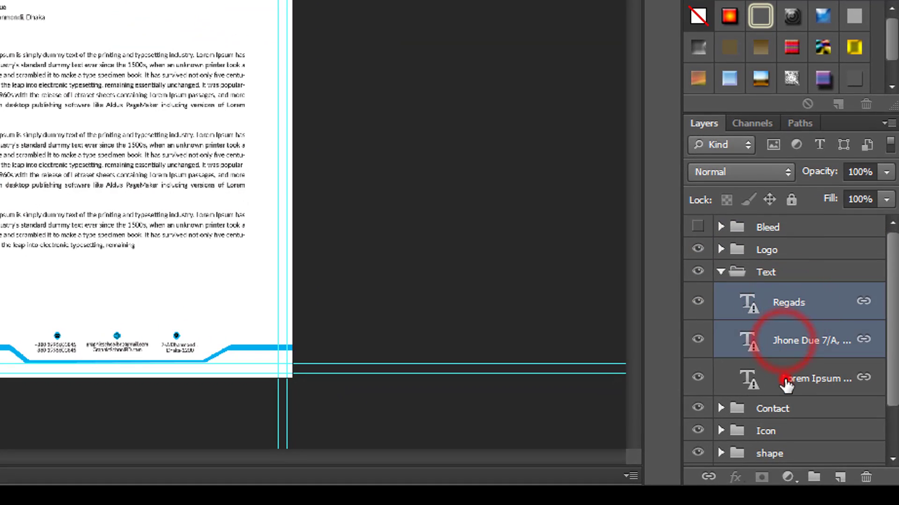
left_click(794, 389, "ctrl")
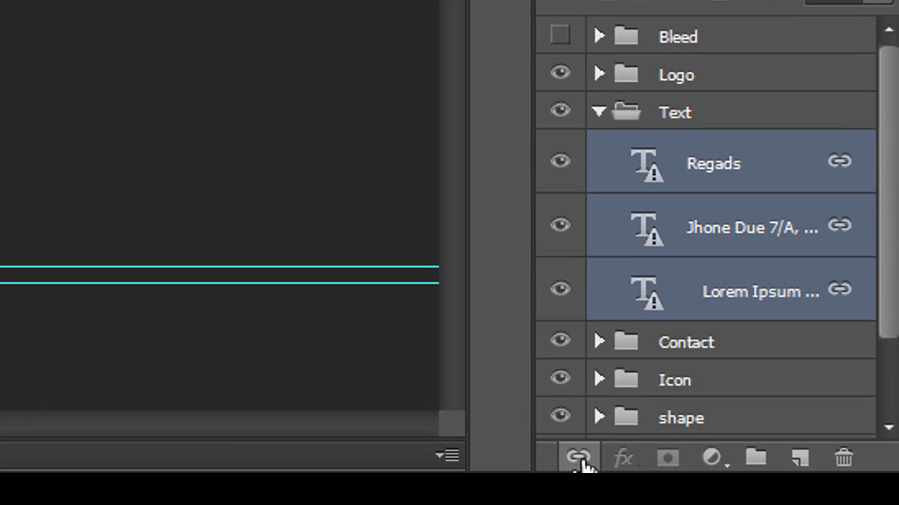
left_click(708, 477)
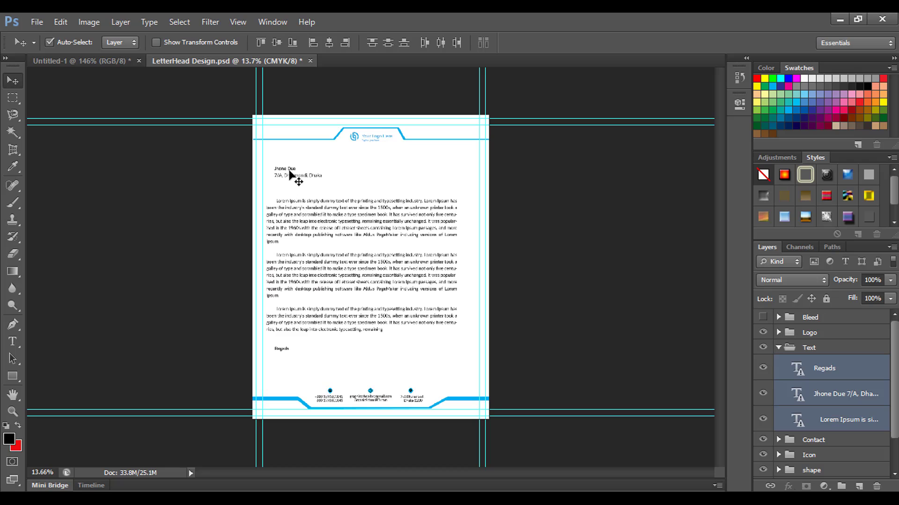
Step: Drag the linked name, address, body and Regads text right and down as one block
left_click_drag(290, 179, 301, 186)
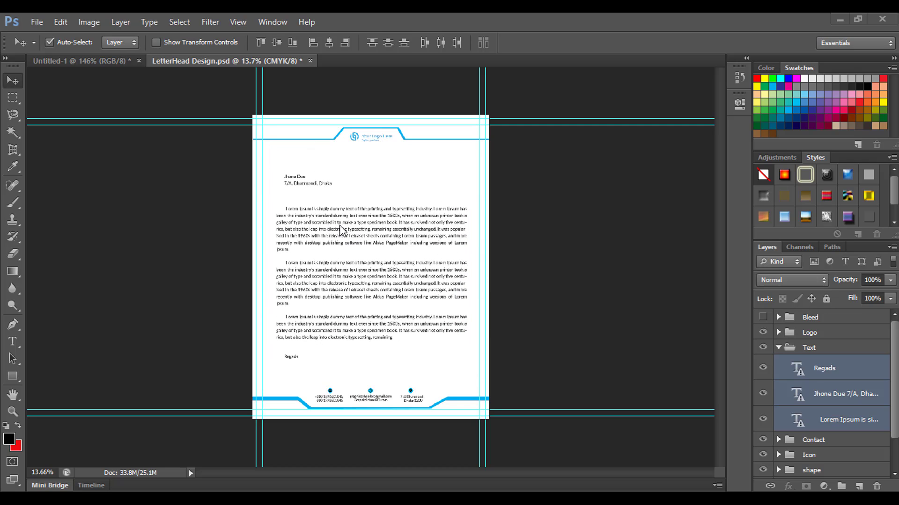
mouse_move(322, 230)
left_mouse_down()
mouse_move(373, 225)
mouse_move(379, 235)
mouse_move(353, 232)
left_mouse_up()
left_click(333, 243)
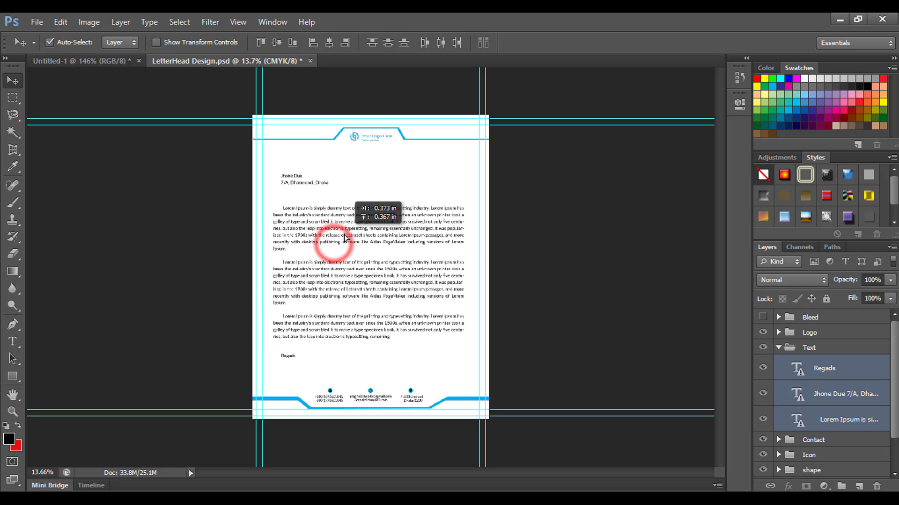